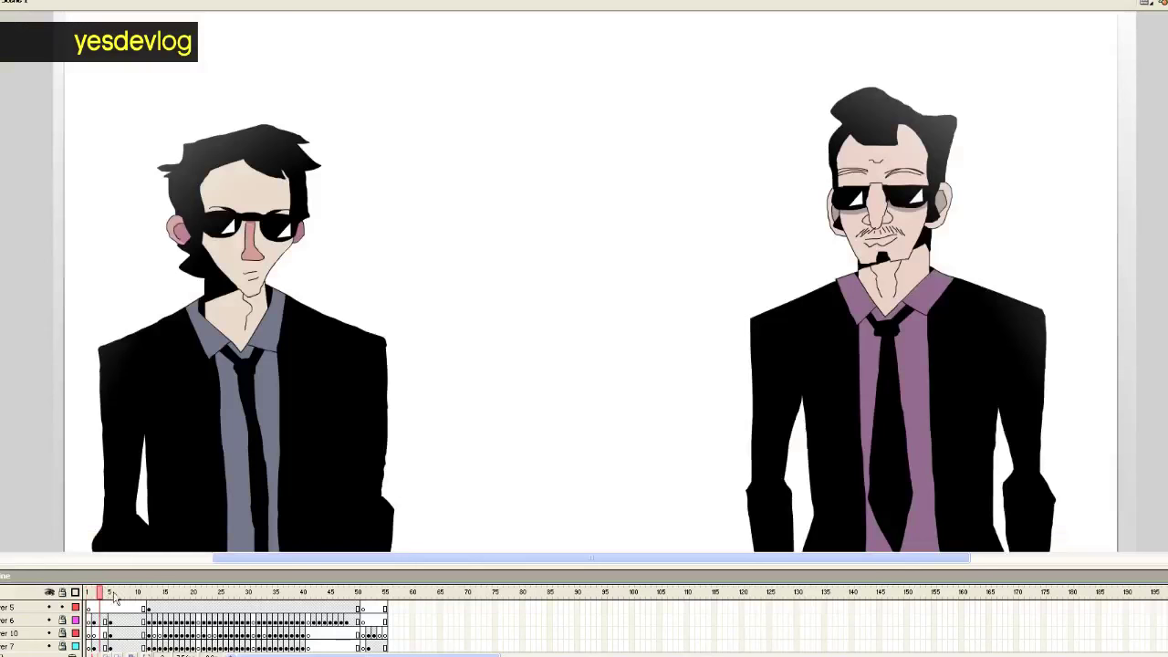
- Scrub the two-men ending animation forward through frames 9, 11 and 17
drag(114, 596, 129, 596)
click(129, 596)
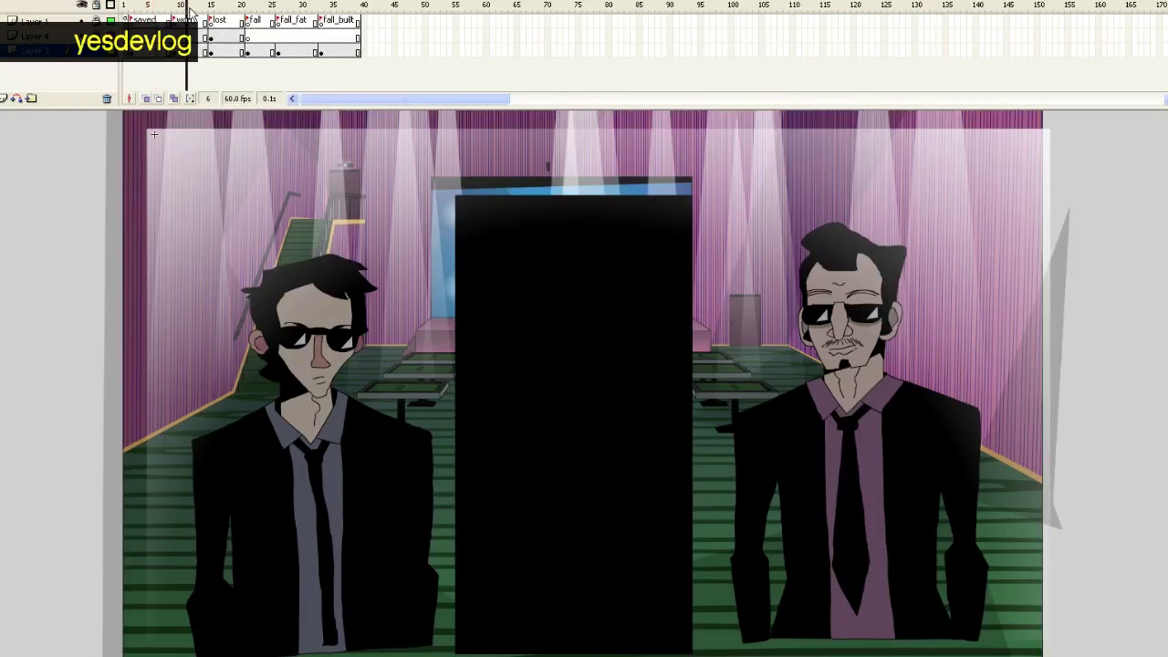
click(187, 7)
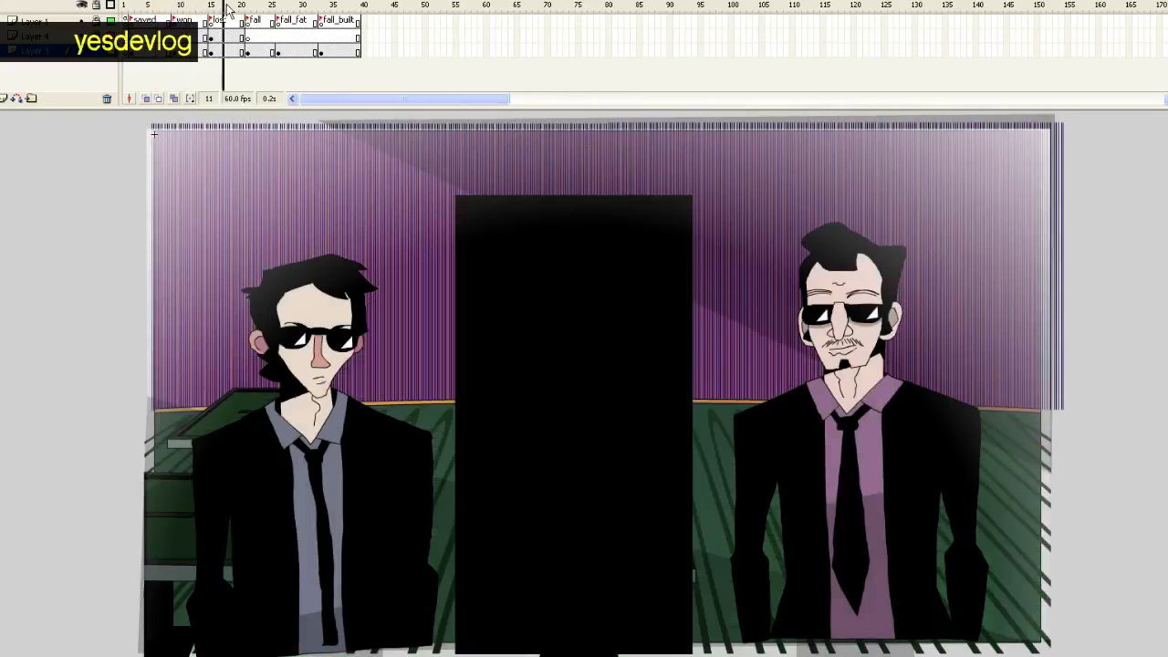
click(225, 7)
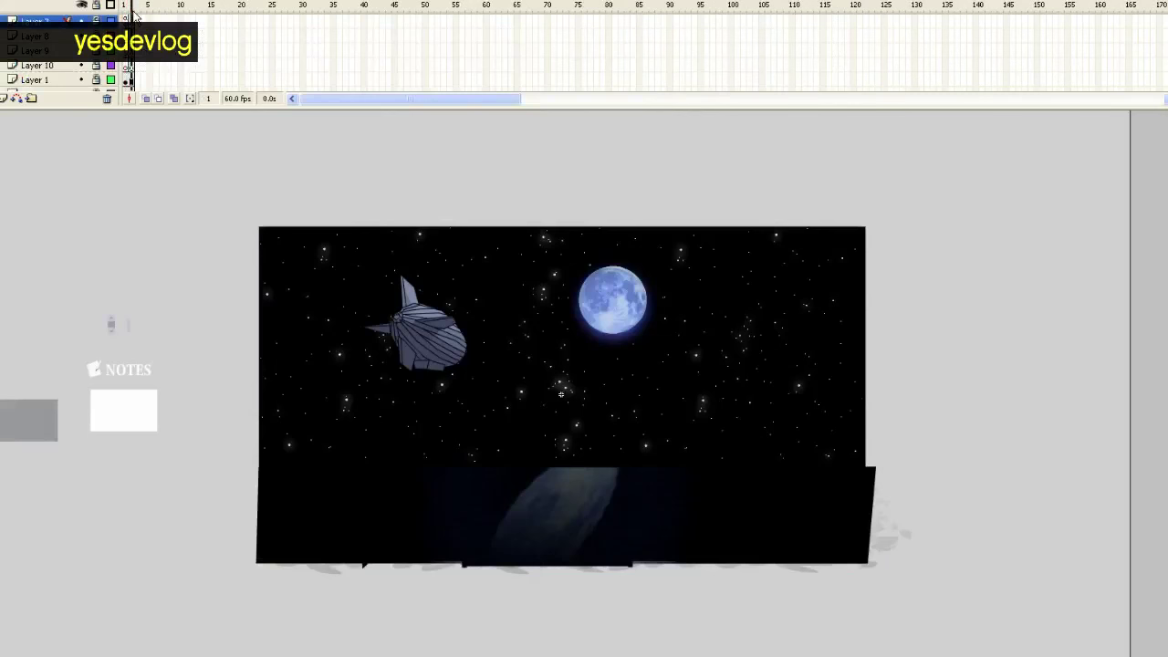
- Advance the moon-and-airship space scene to frame 2 on the timeline ruler
click(133, 14)
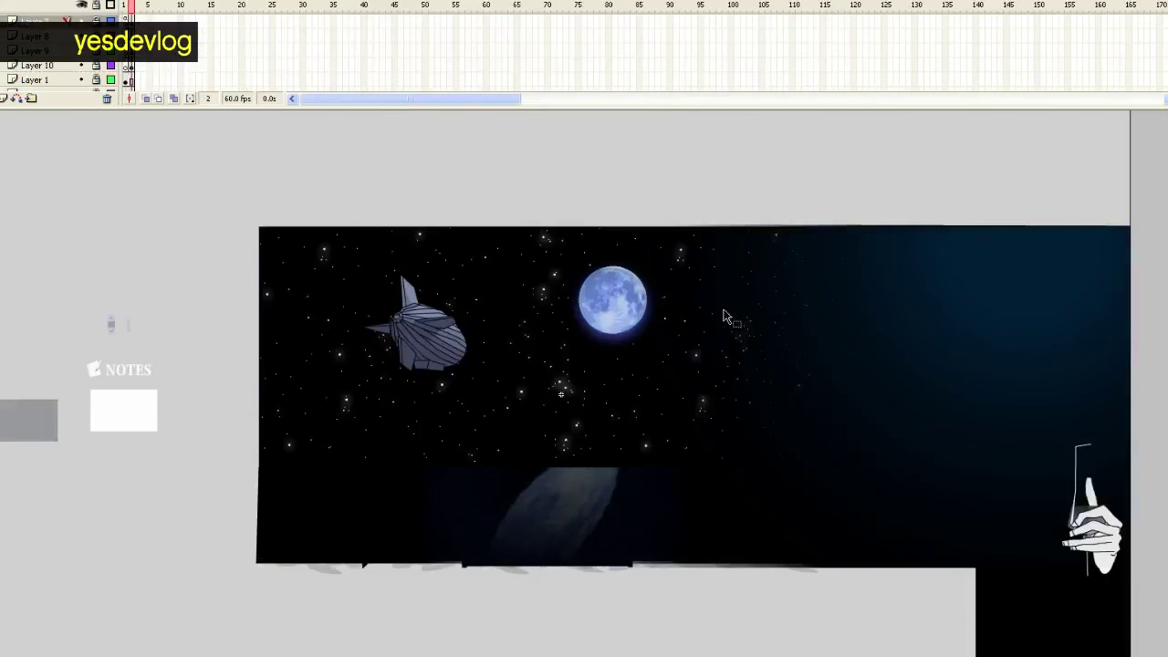